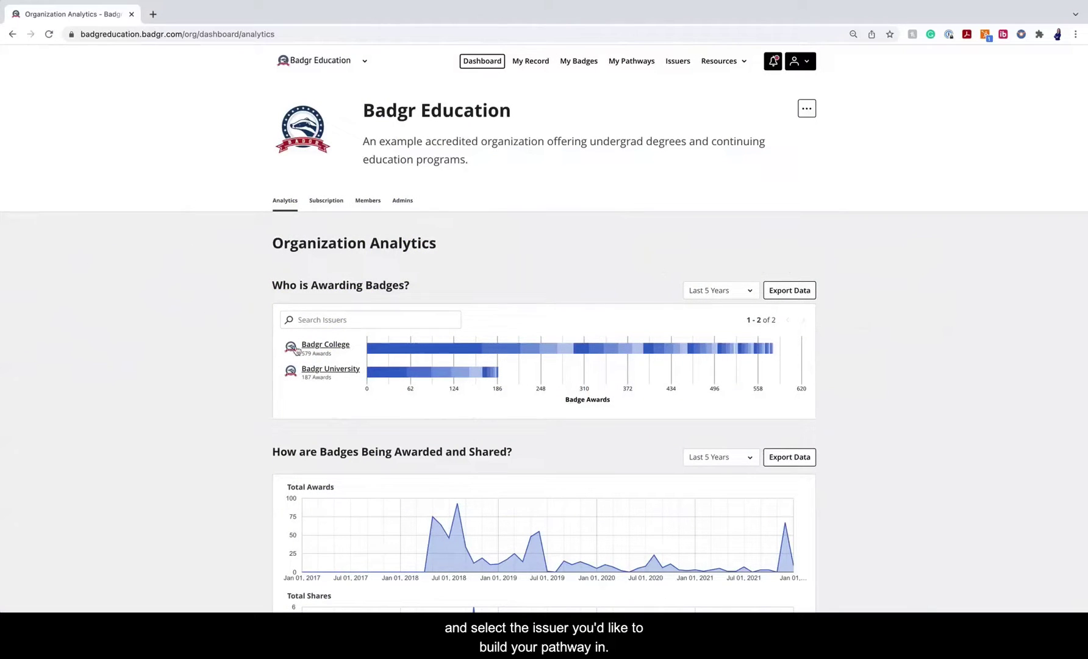
- Open the Badgr University issuer and list its 17 existing pathways
click(311, 369)
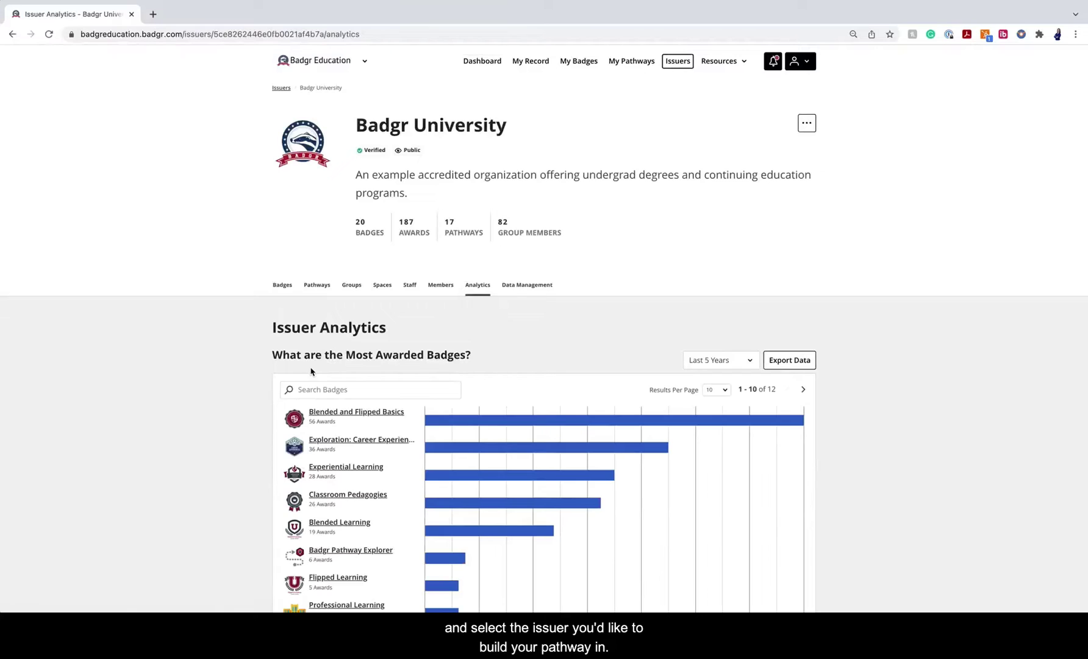
click(320, 289)
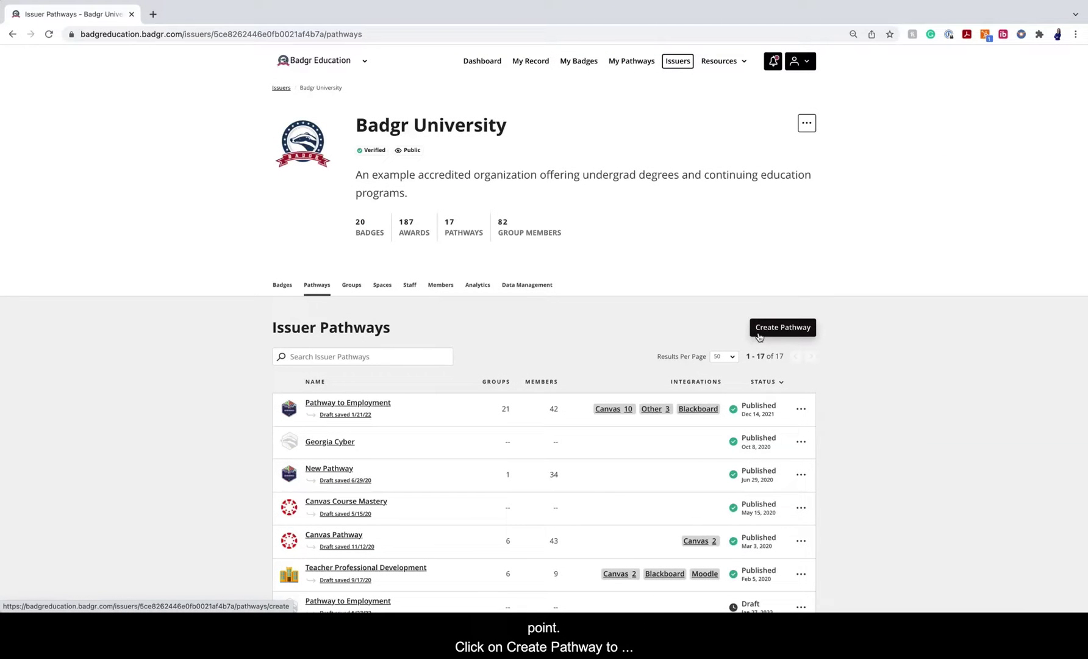
- Create a draft pathway 'Pathway to Employment' with description 'This is a demo pathway'
click(759, 330)
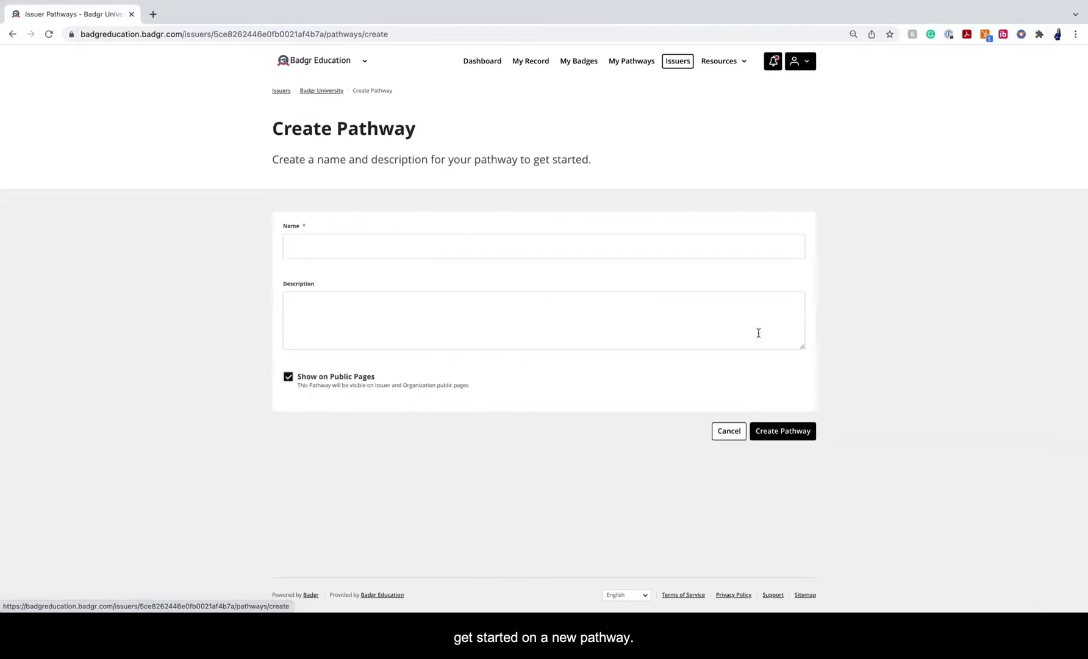
click(493, 253)
text(P)
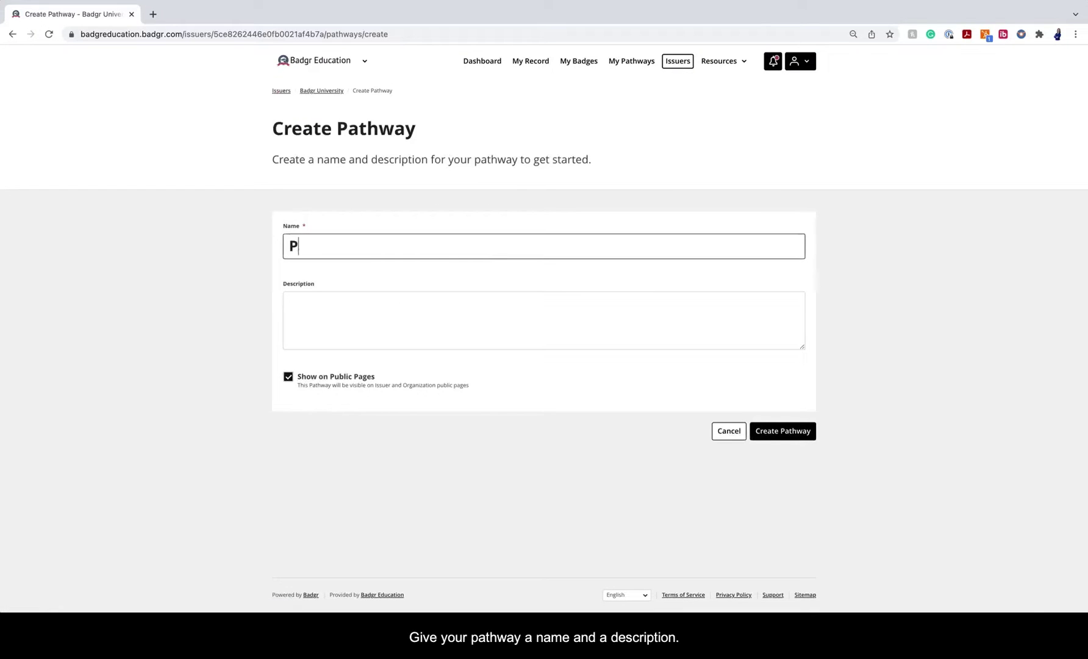
text(athway to Employment)
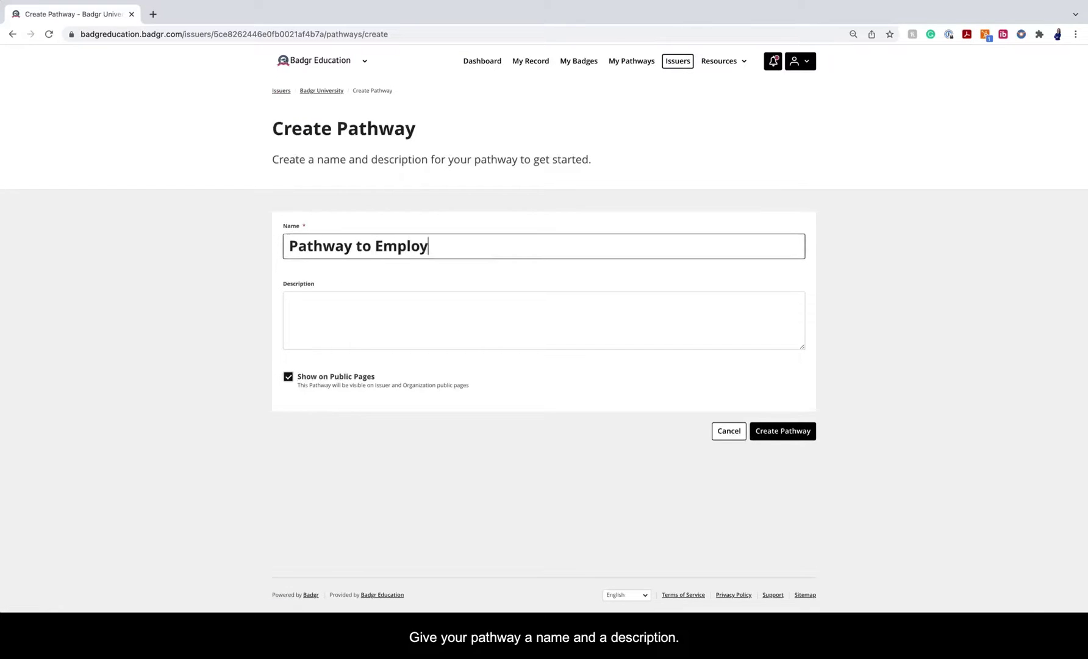
click(459, 306)
text(This is a demo pathway)
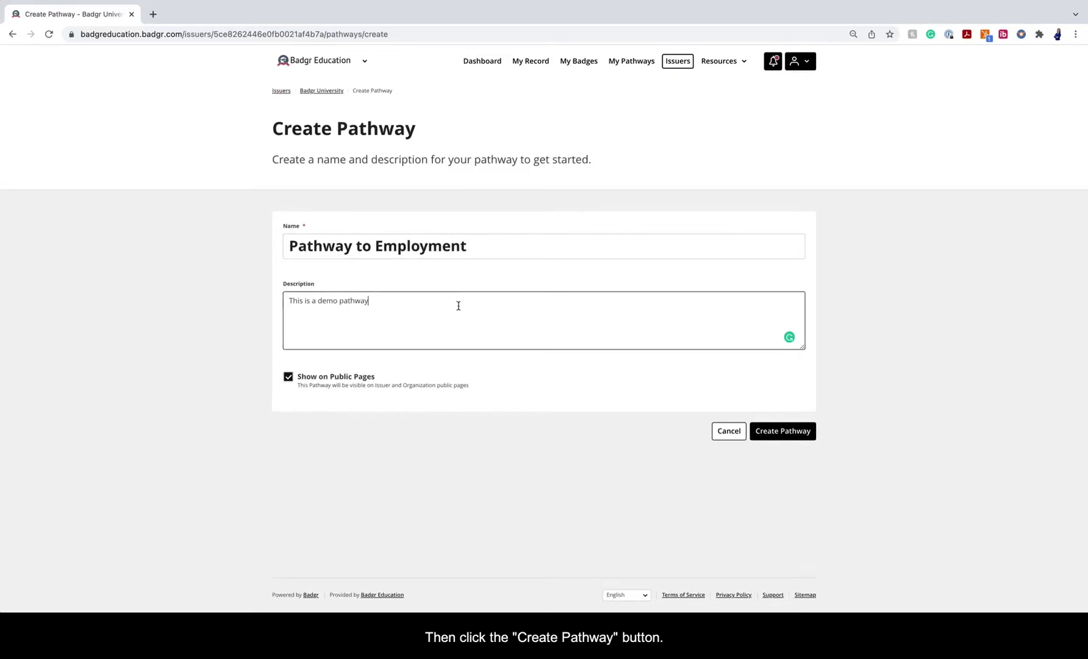
click(775, 431)
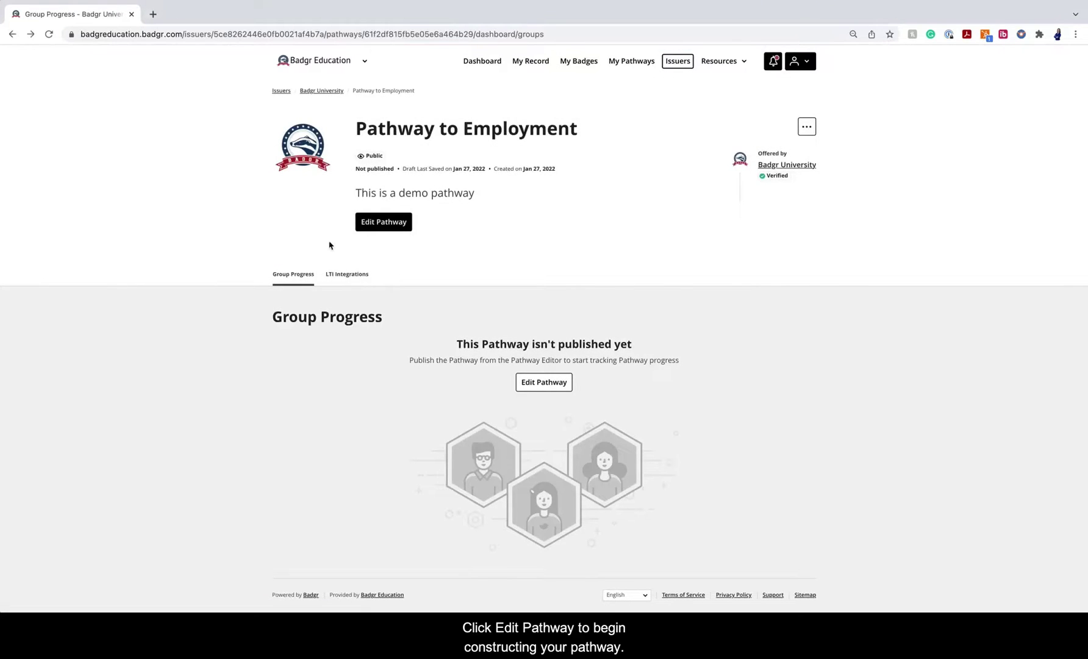
- Add a child step 'Step 1' to the pathway, leaving it required for completion
click(369, 223)
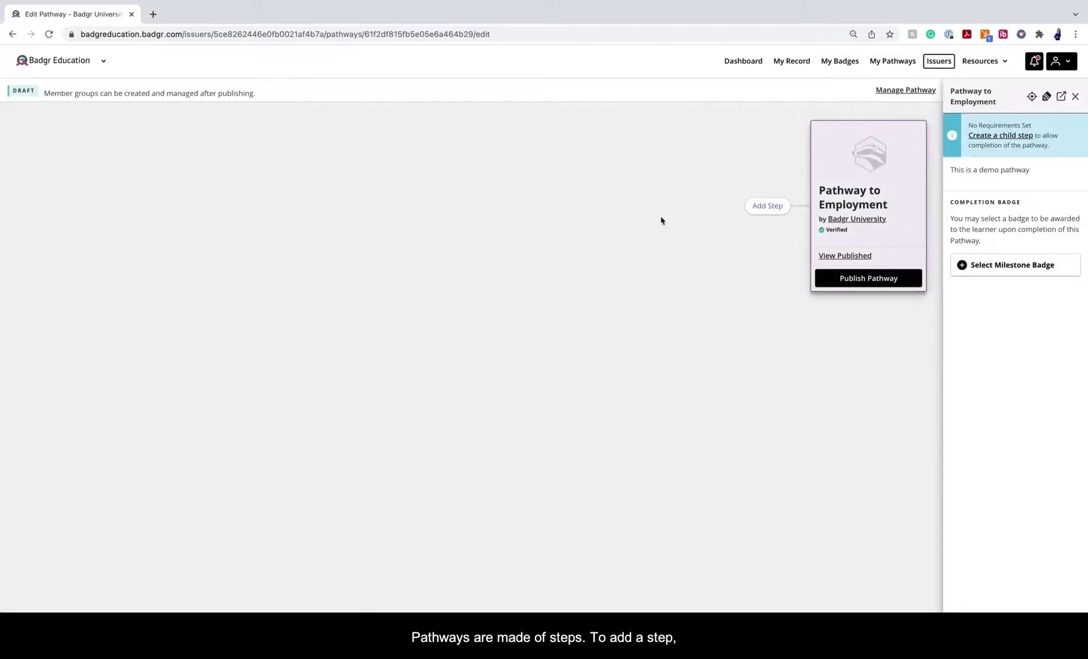
click(757, 208)
text(Step 1)
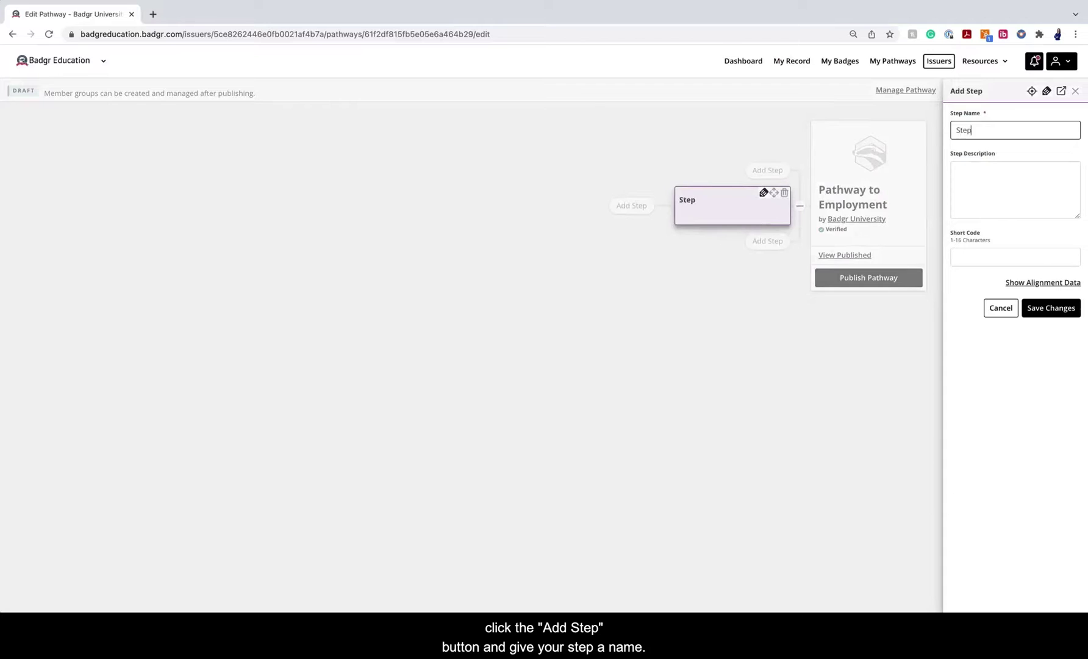
click(1036, 309)
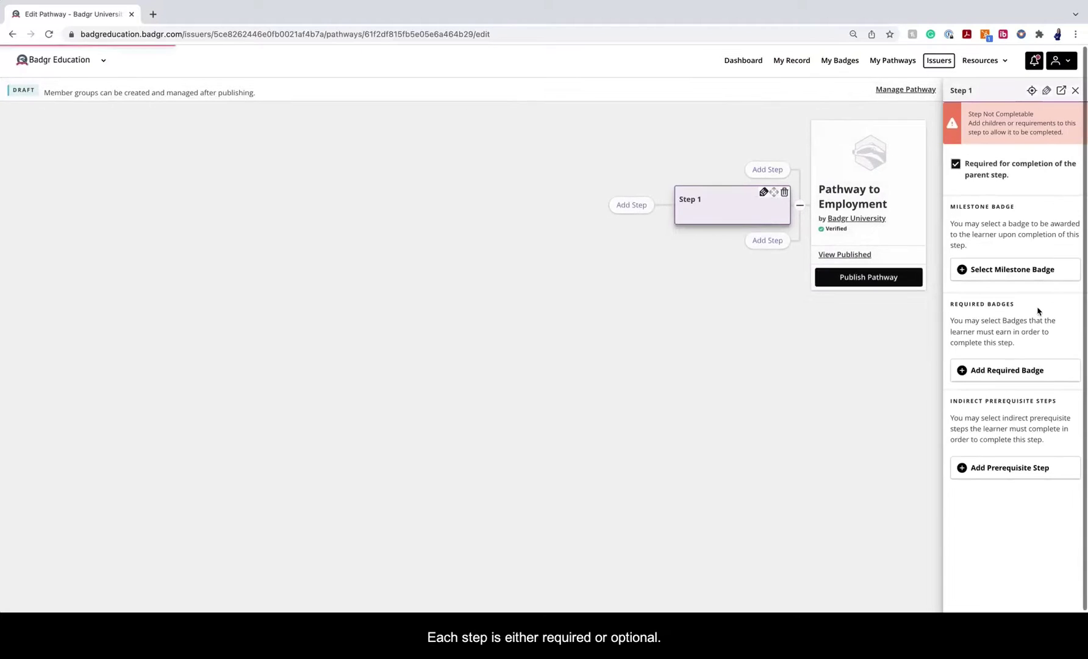
click(955, 164)
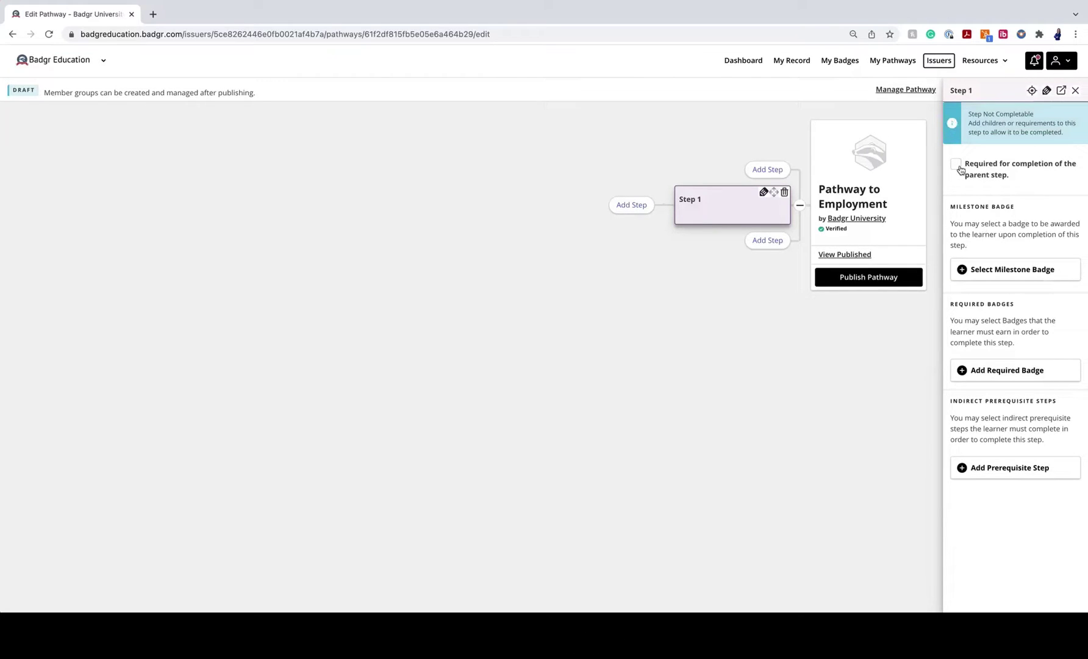
click(960, 168)
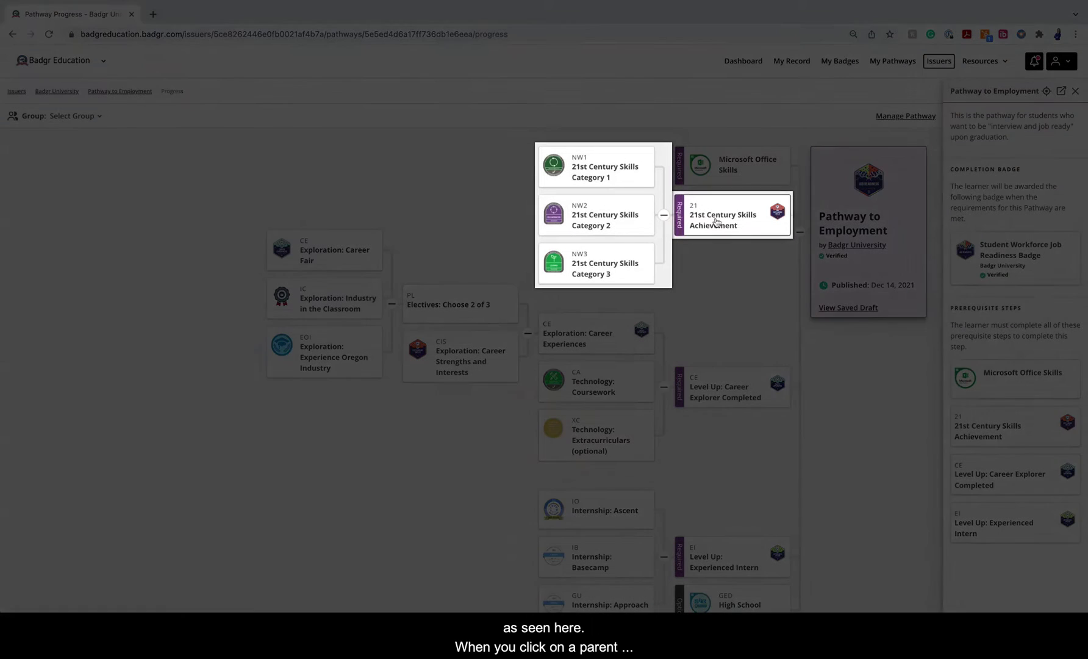
- Show the 21st Century Skills Achievement step's milestone badge and prerequisite steps
click(717, 222)
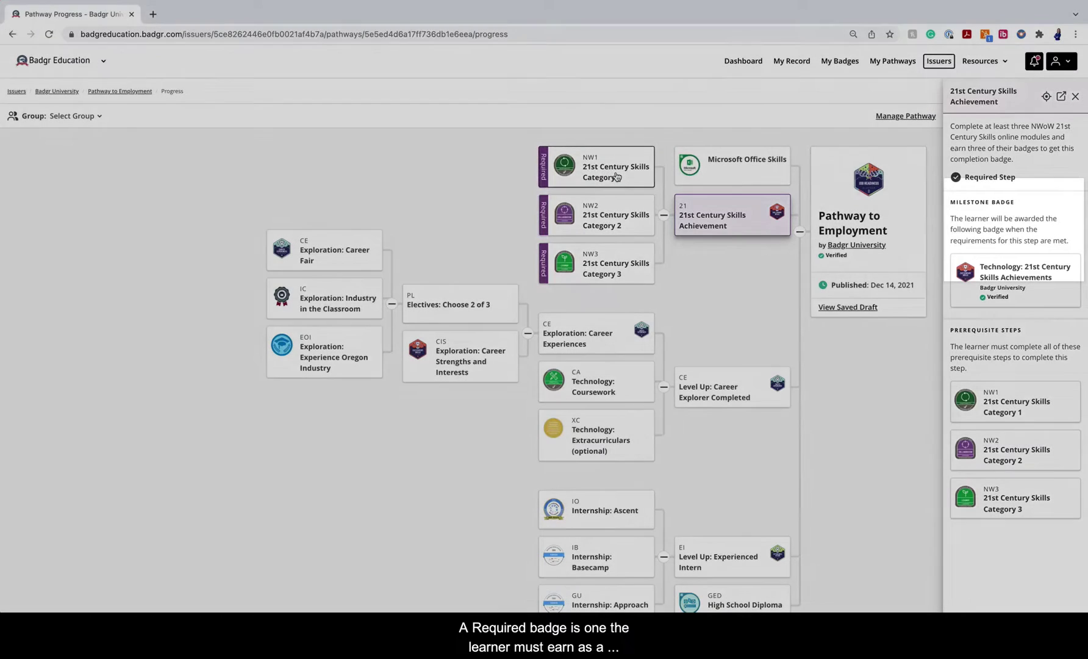
click(616, 176)
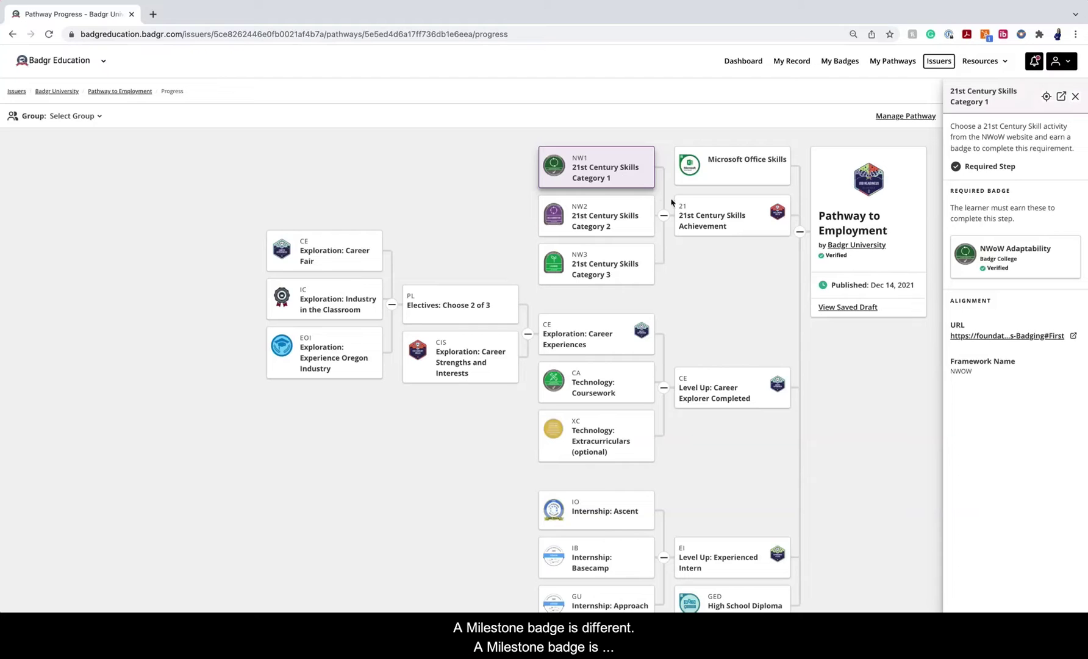
click(715, 223)
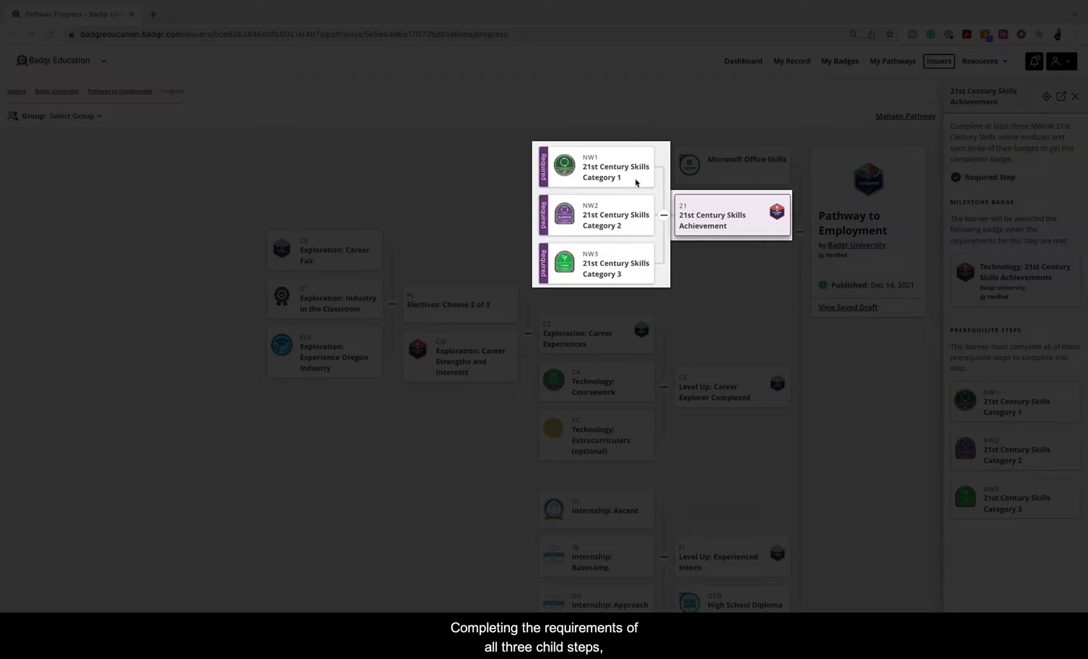
scroll(630, 181, down, 1)
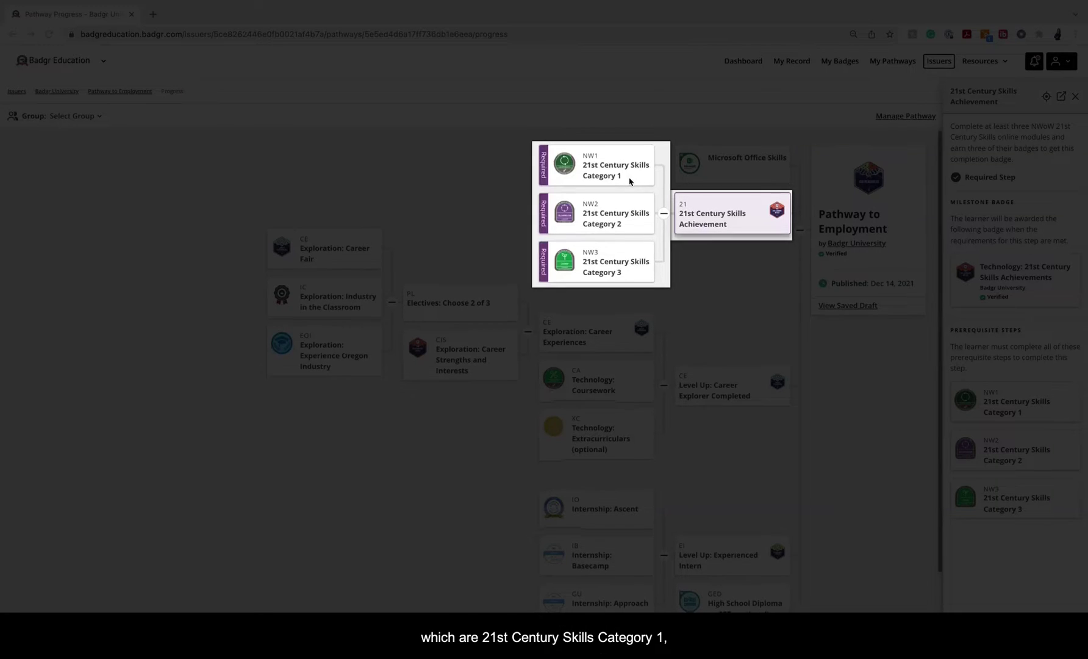
click(622, 216)
click(618, 257)
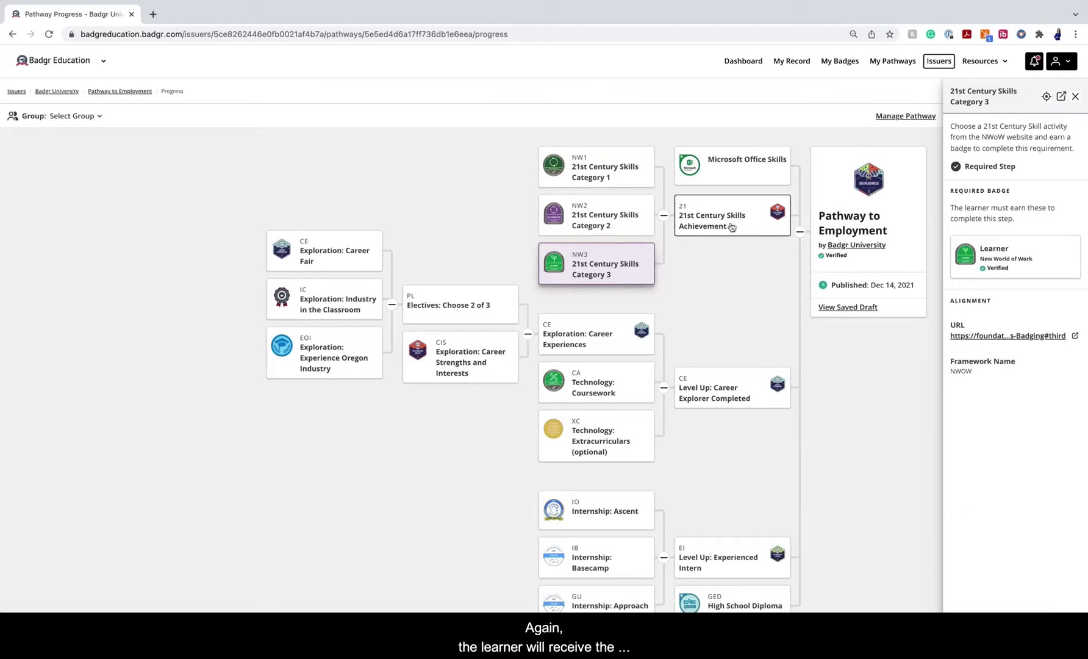
click(729, 227)
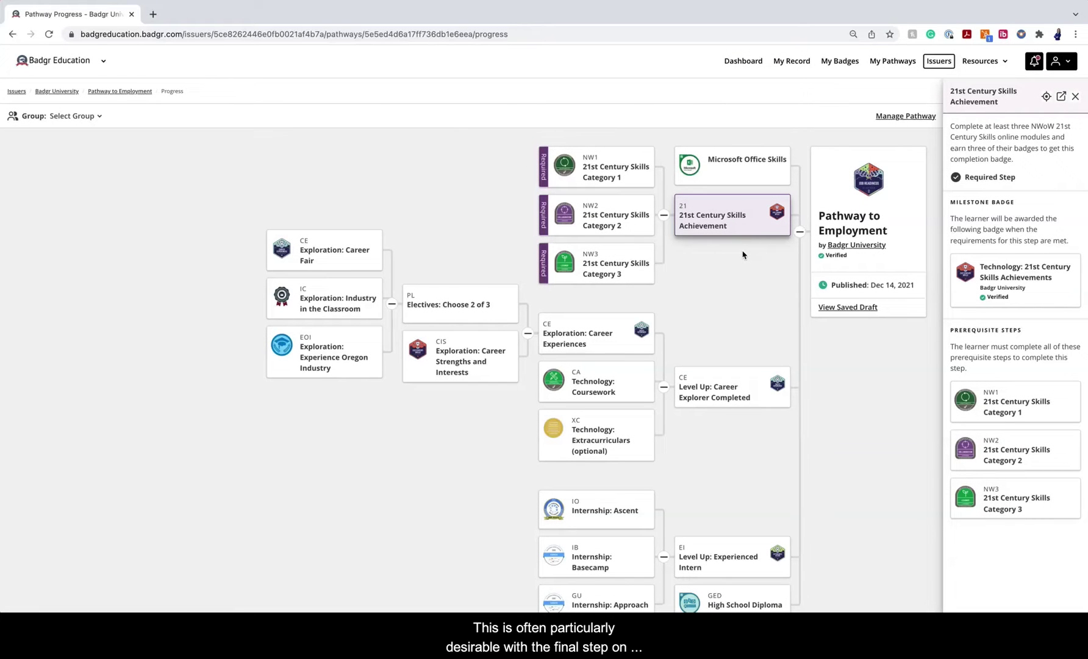
- View the overall details of the Pathway to Employment pathway
click(892, 252)
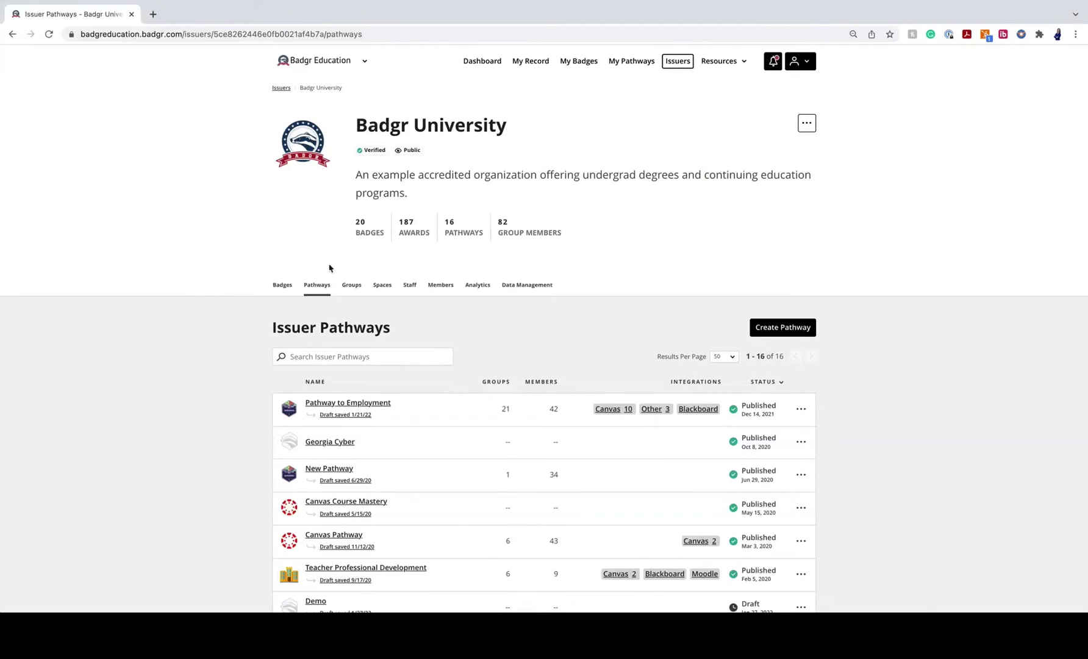
- Switch to the Badgr University issuer's Groups tab
click(353, 285)
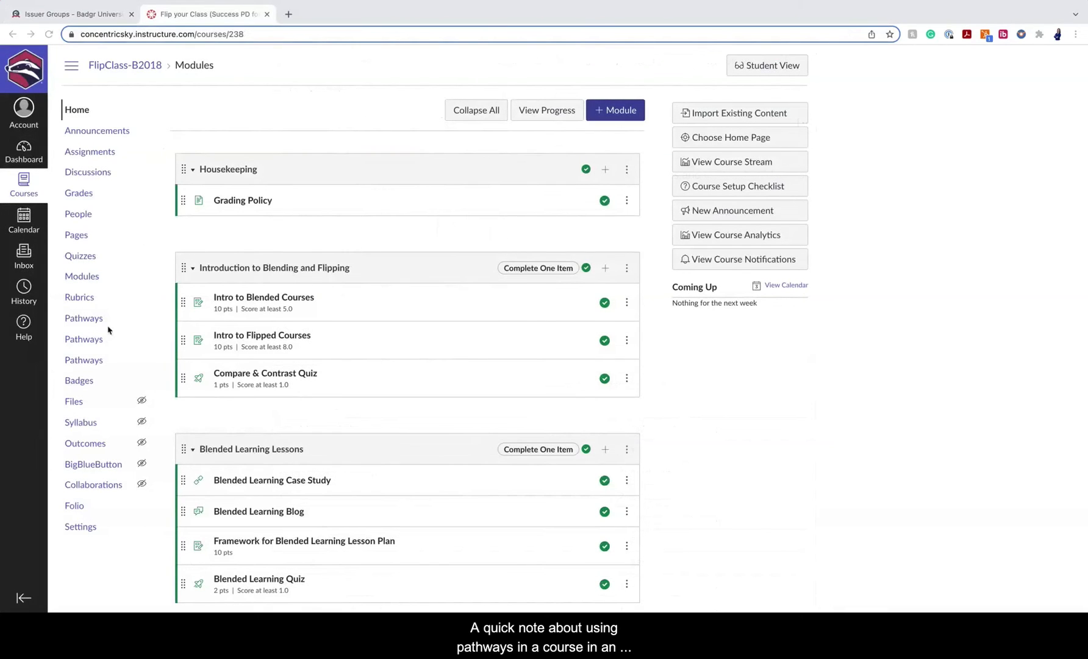
- Review the 'badgr' app Badgr Pro for United States in Canvas settings, then open Pathways as a student
click(92, 528)
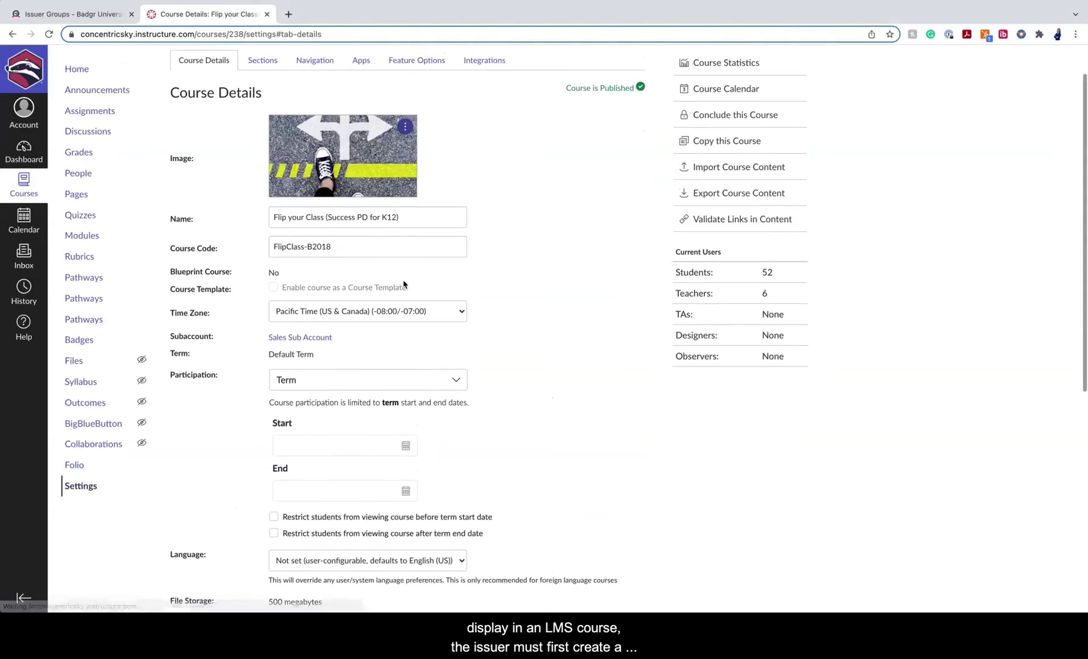
click(360, 61)
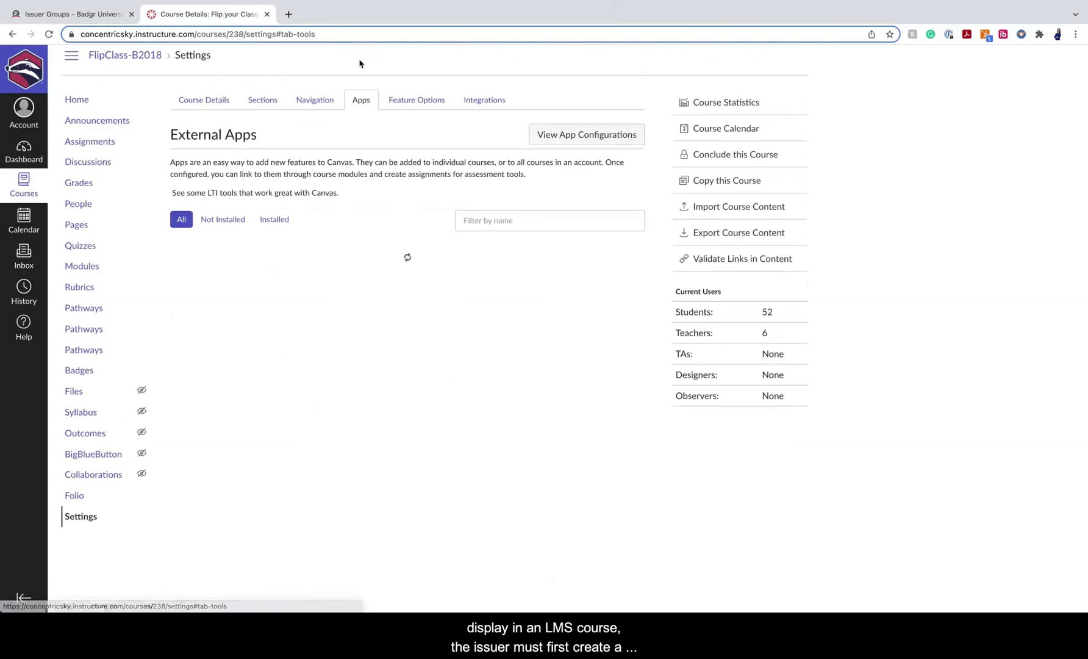
click(501, 226)
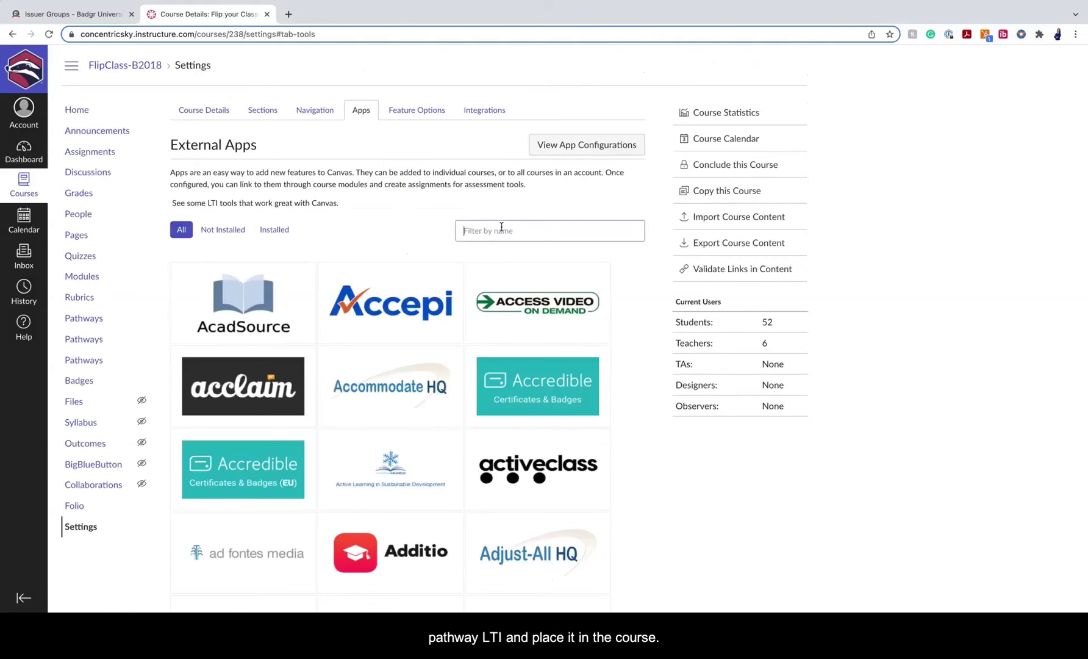
text(badgr)
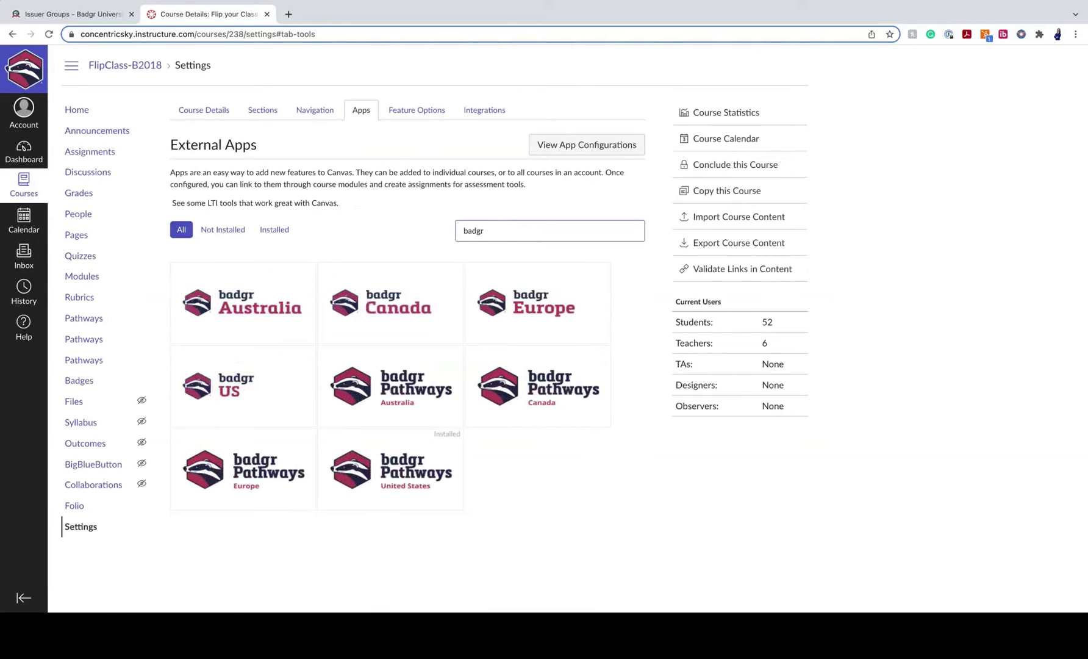
click(408, 459)
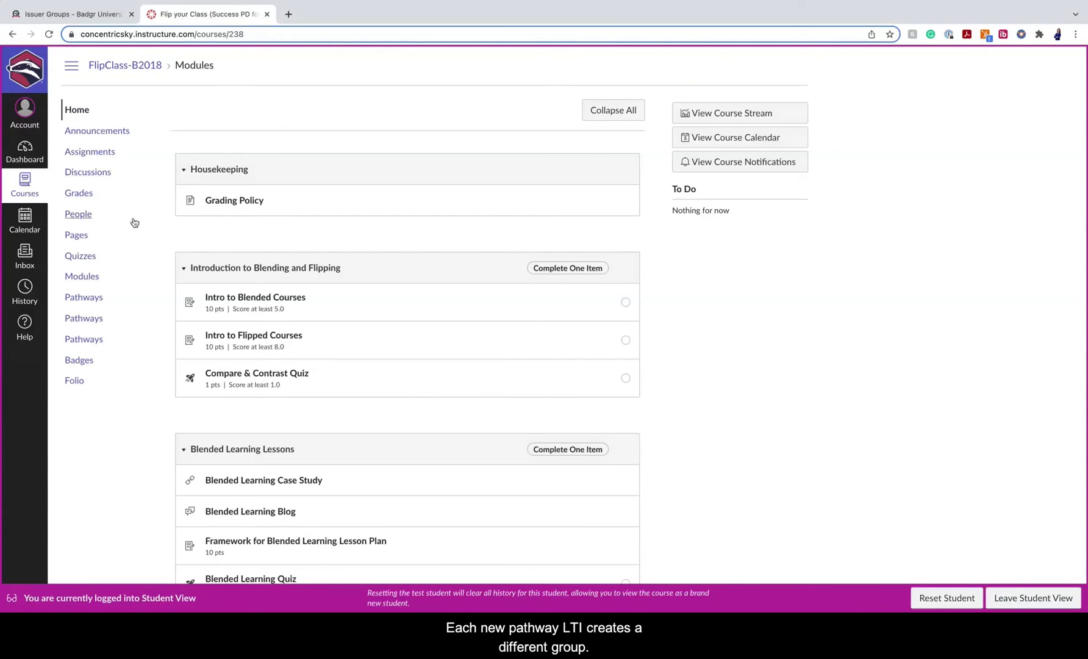
scroll(103, 287, down, 1)
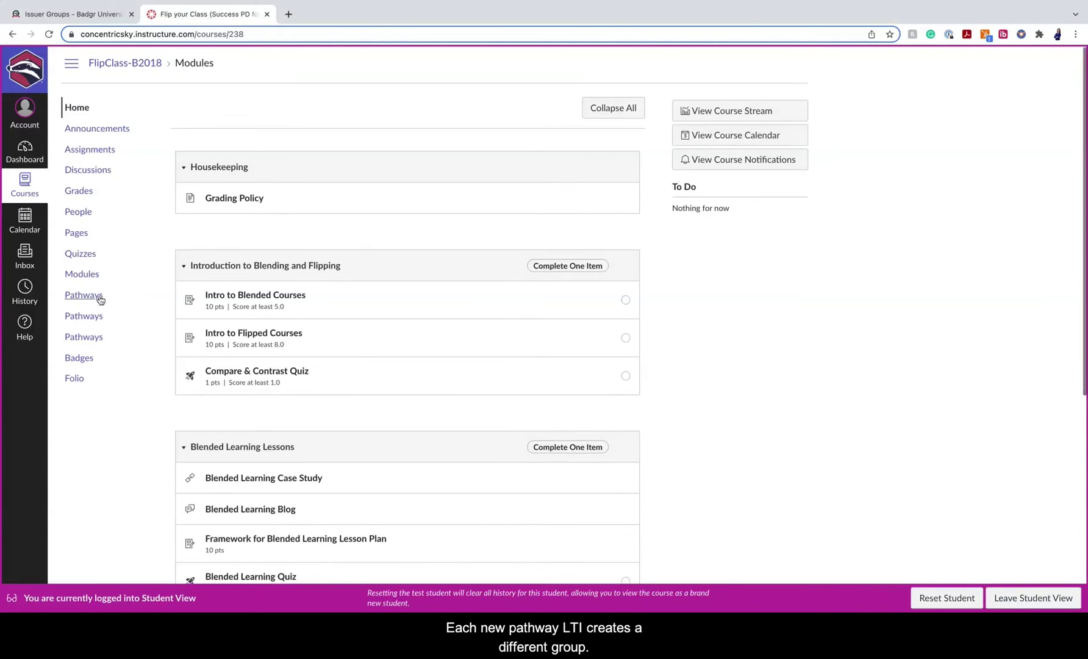
click(86, 338)
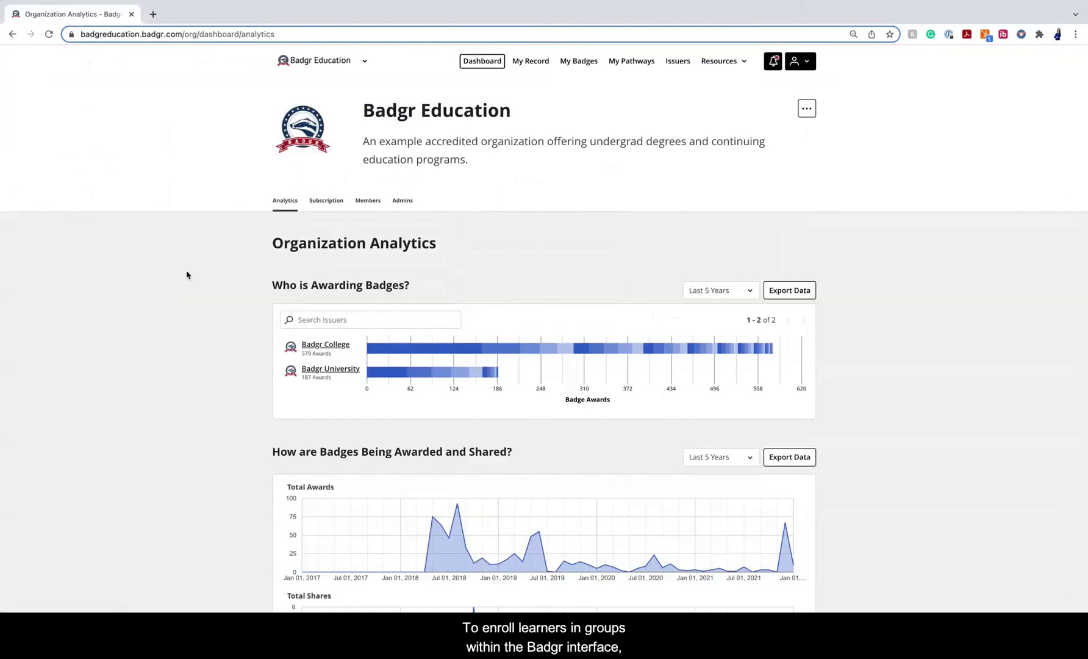
- Create the group 'Course Cohort Spring 2022' under Badgr University's Groups
click(316, 371)
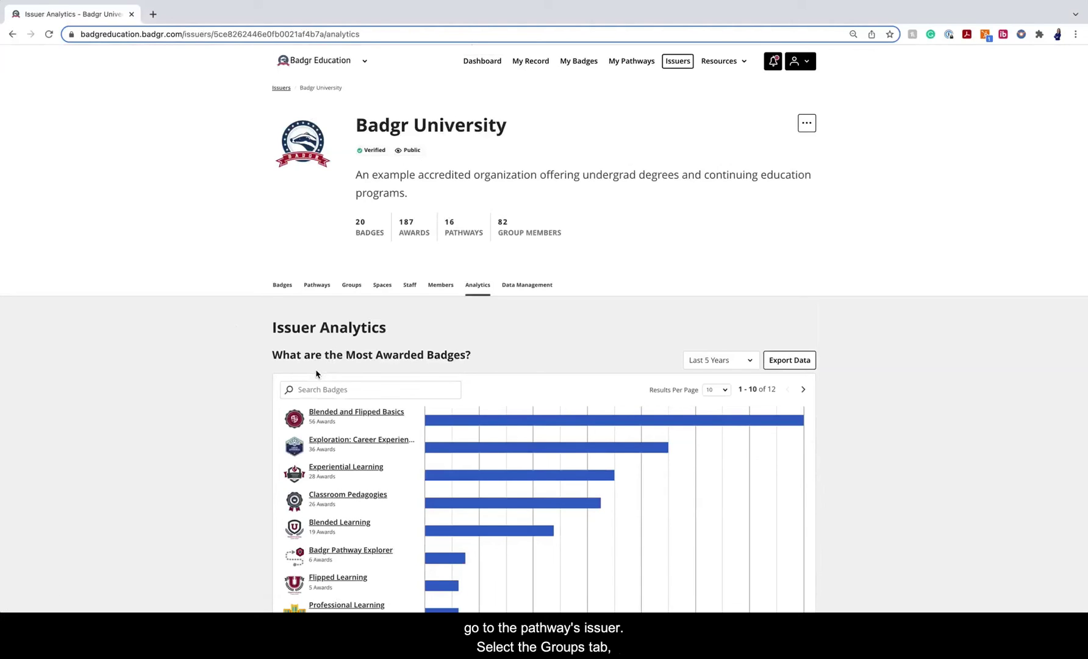
click(344, 293)
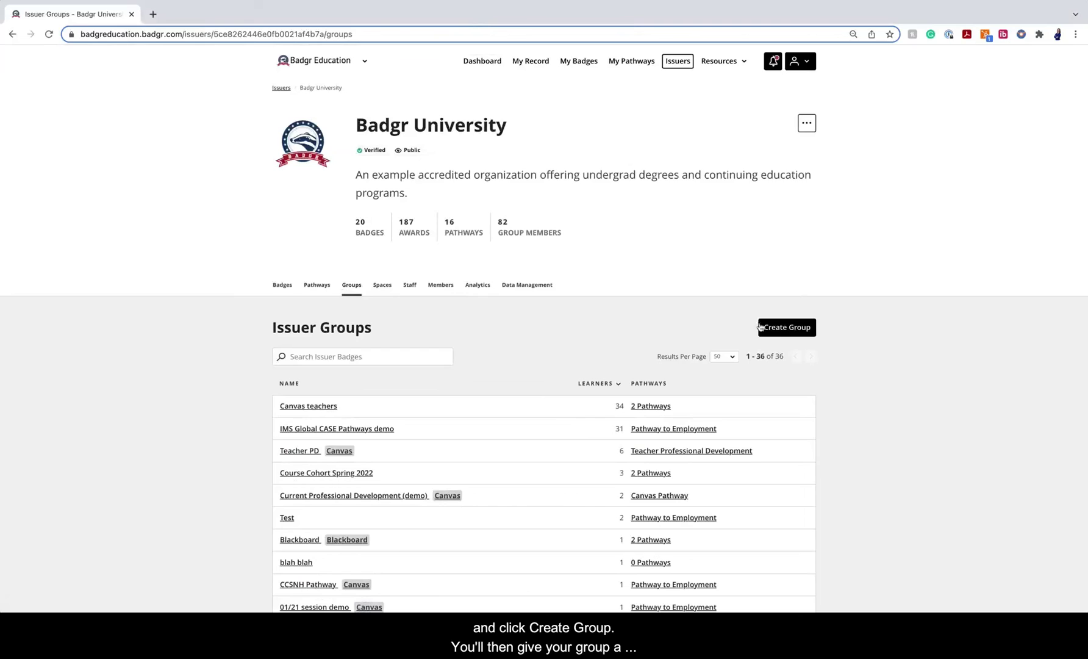
click(761, 327)
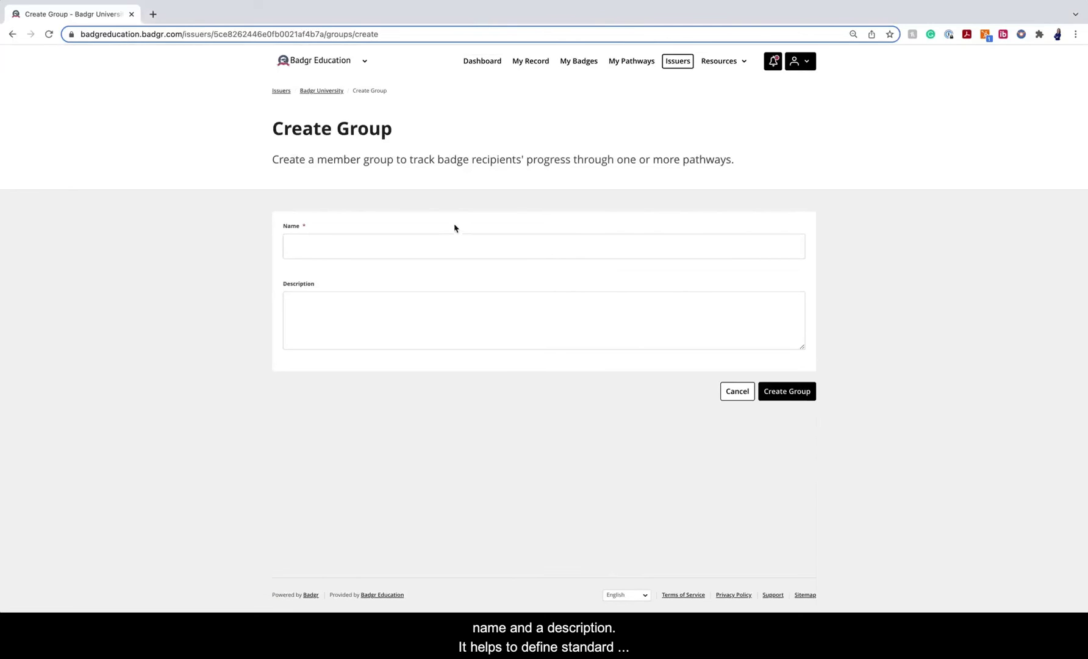
click(438, 245)
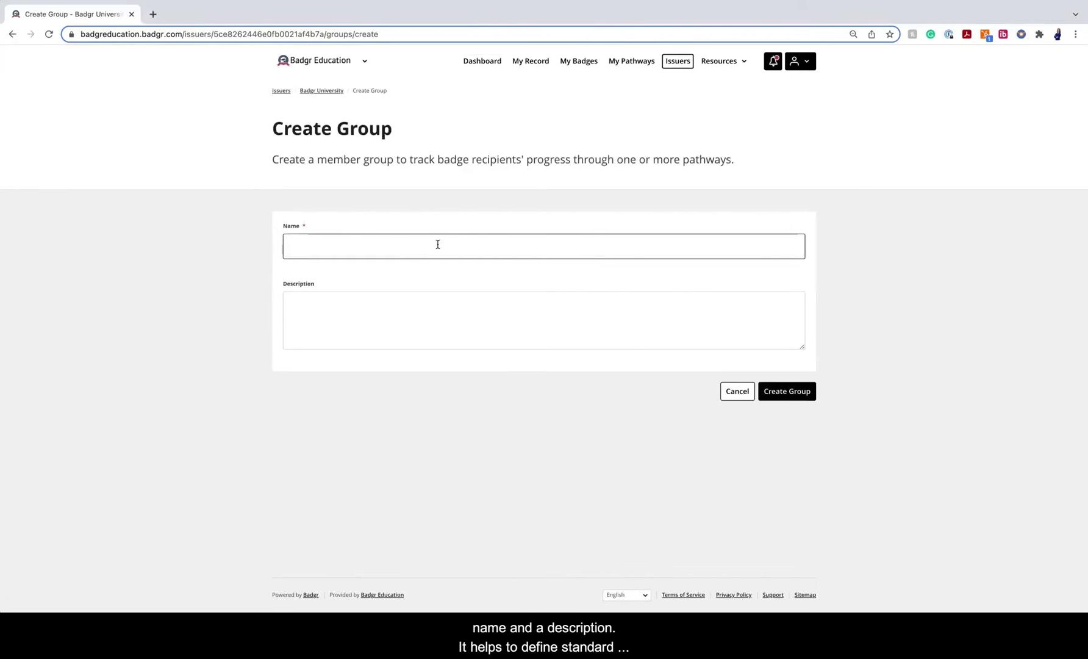
text(Course Cohort Spring 2022)
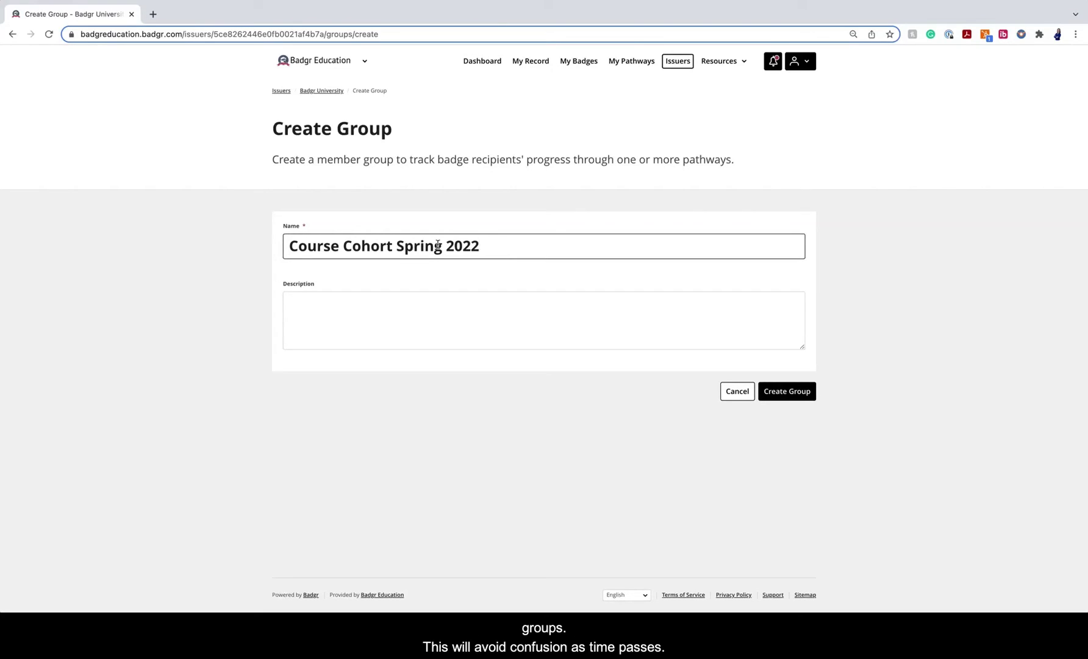
click(770, 391)
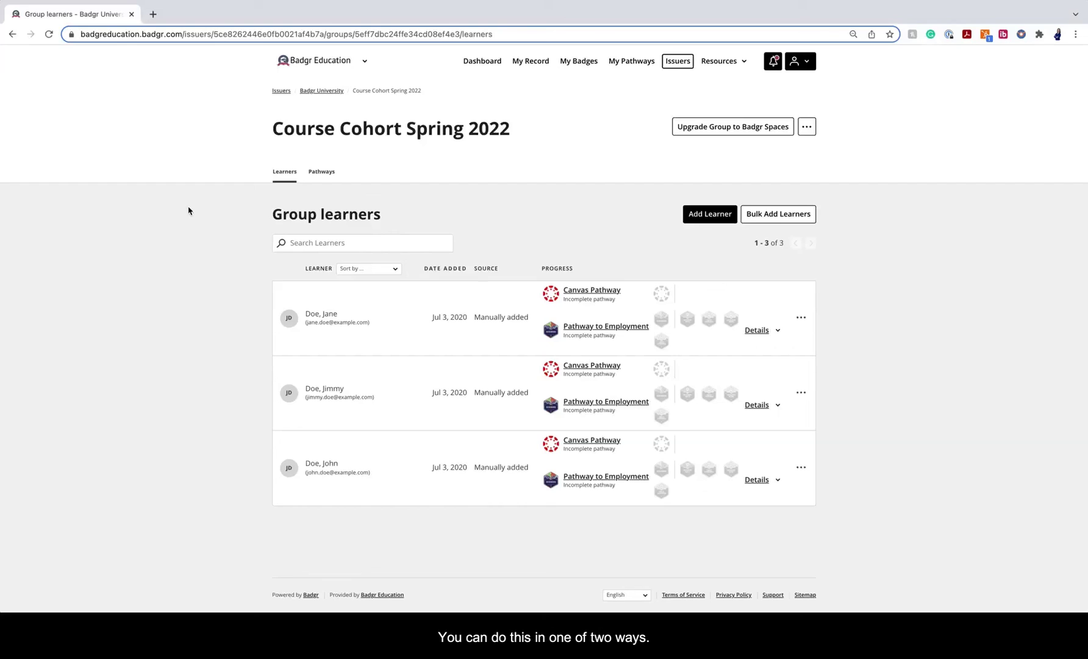
- Subscribe Course Cohort Spring 2022 to Pathway to Employment and view its progress
click(323, 173)
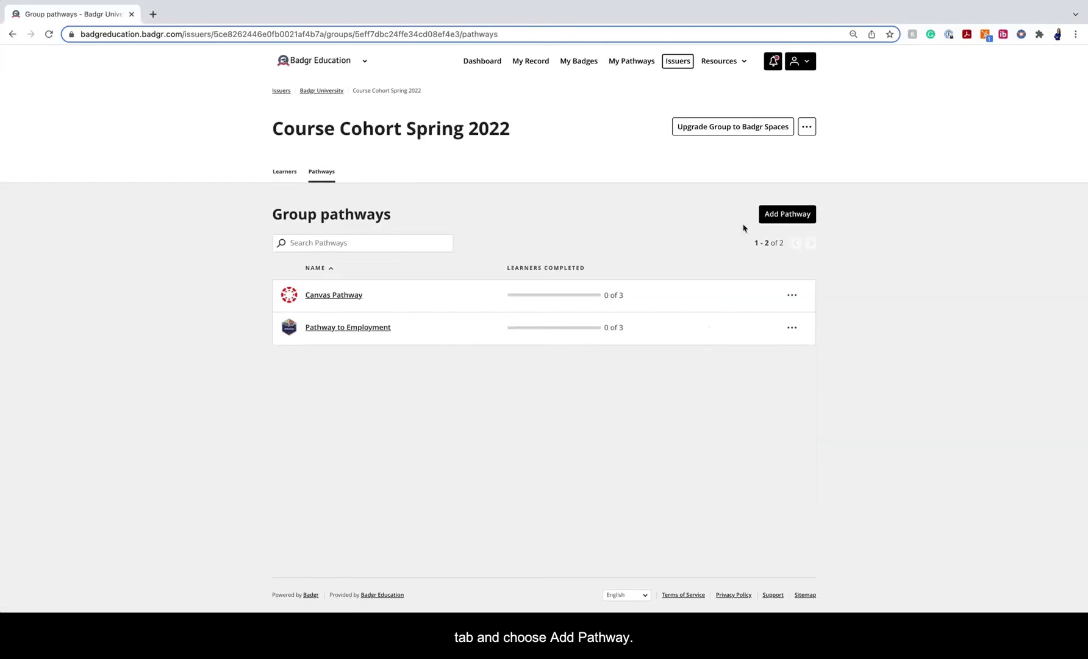
click(775, 222)
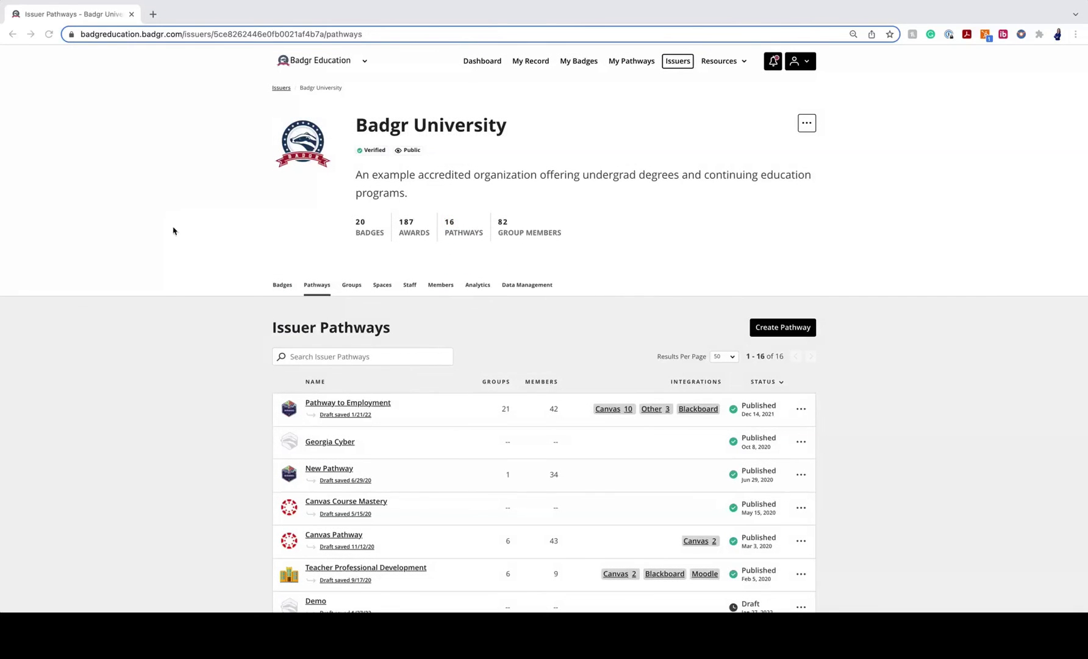
click(352, 408)
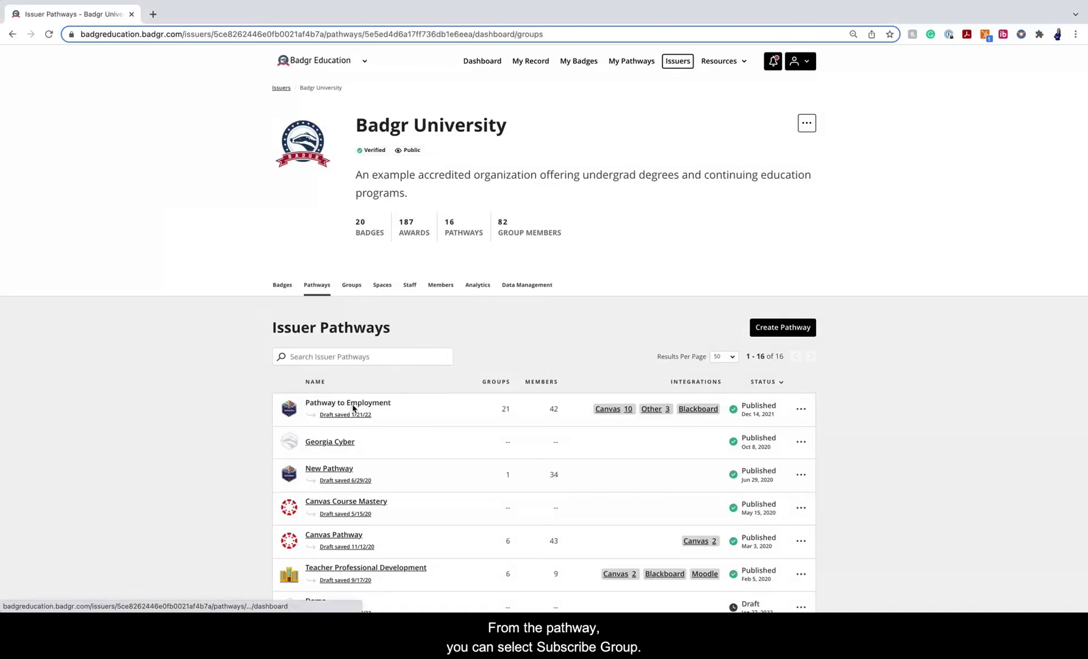
click(762, 341)
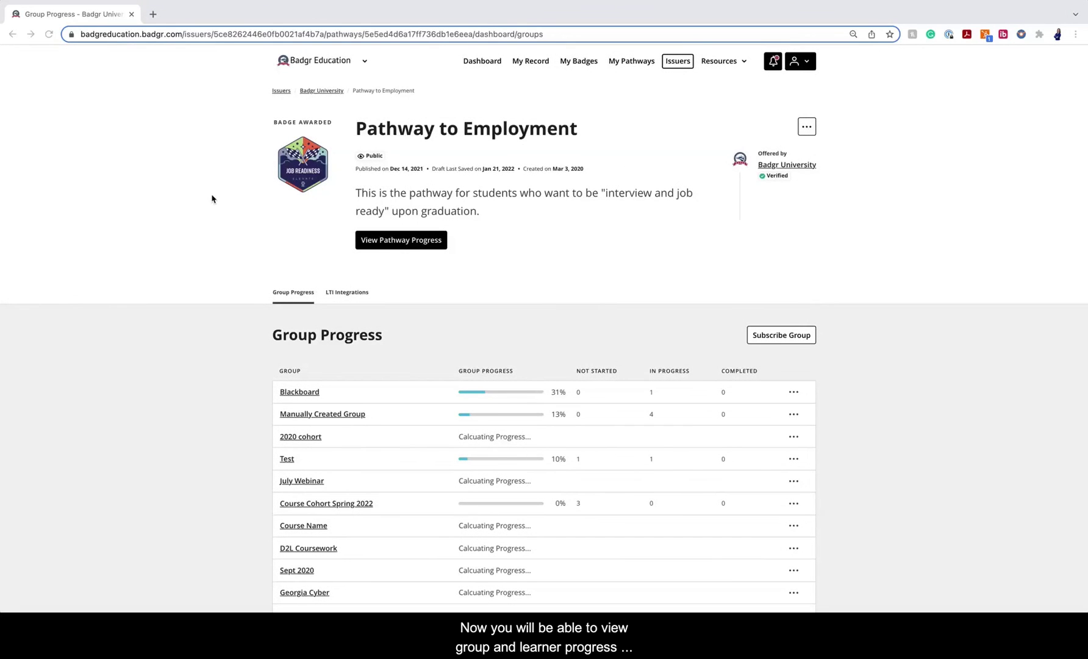
click(379, 244)
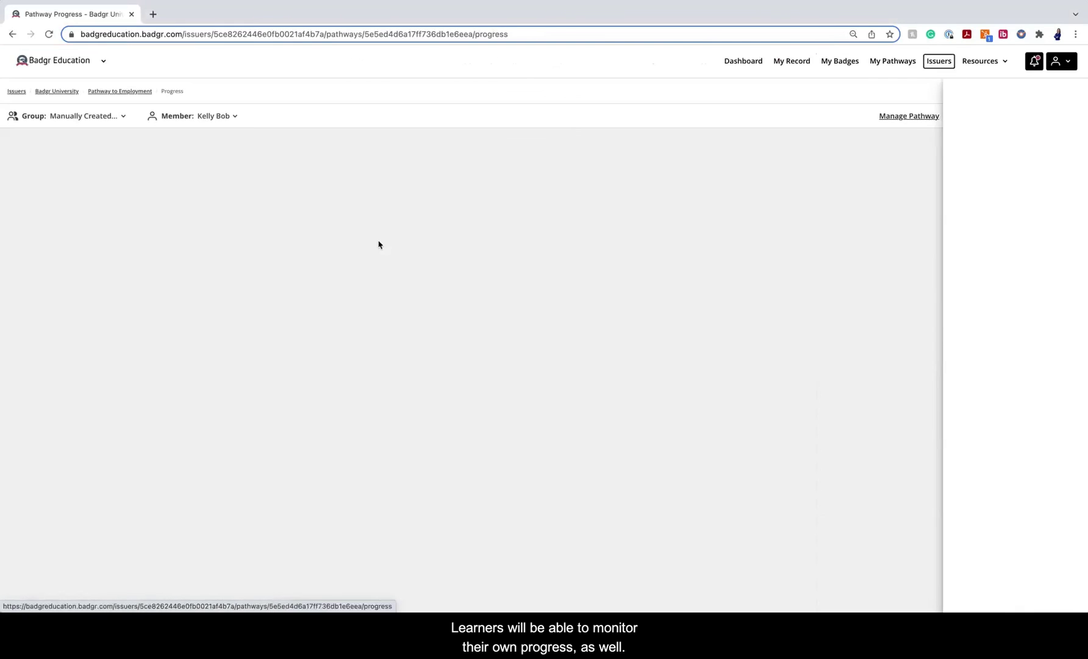